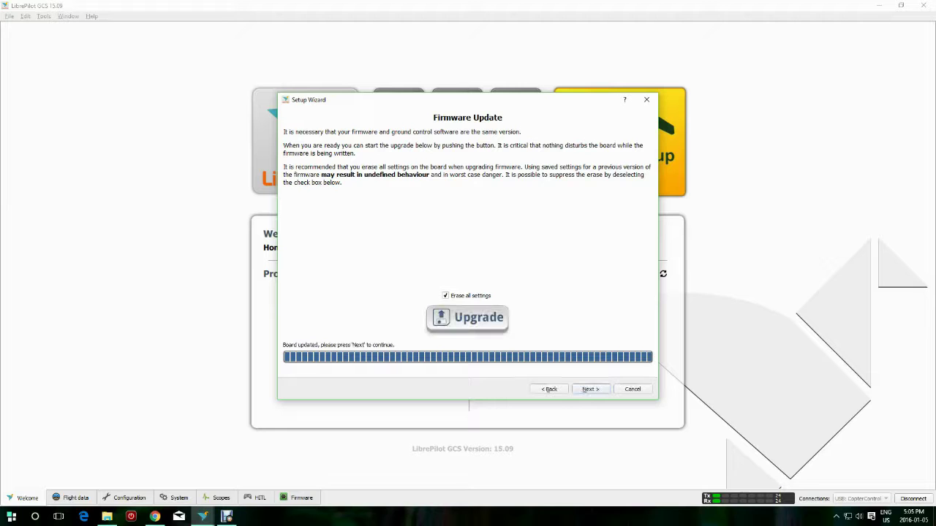
# Step: Advance the setup wizard to the configuration summary and review the connection diagram for the fixed-wing aileron setup
pyautogui.press('Return')
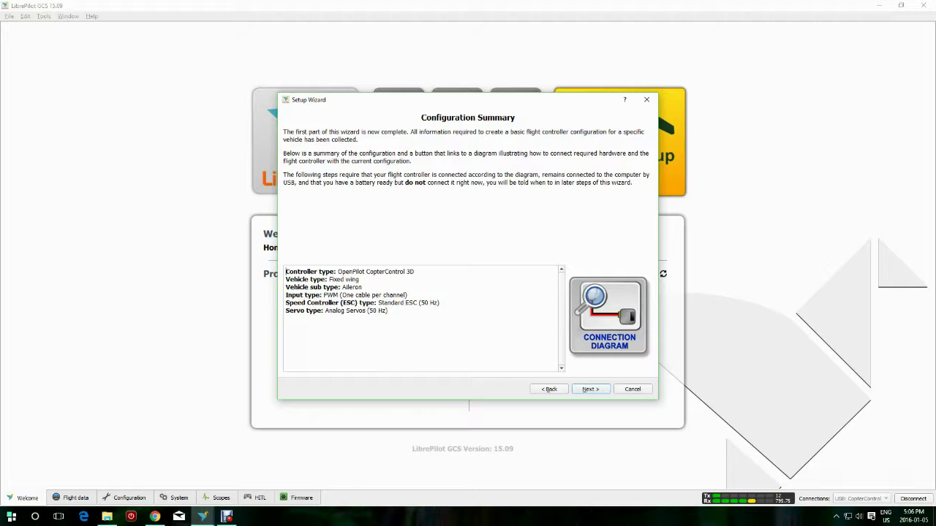
pyautogui.click(609, 316)
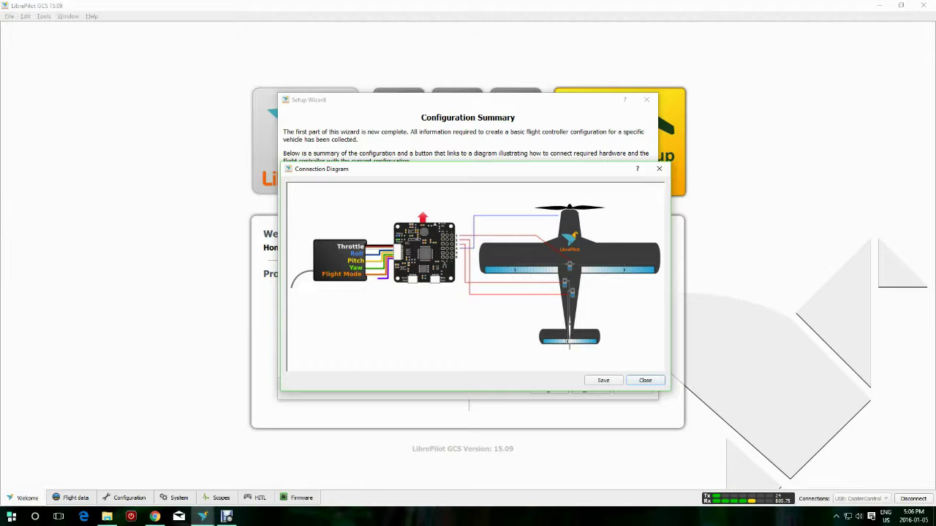
pyautogui.click(645, 380)
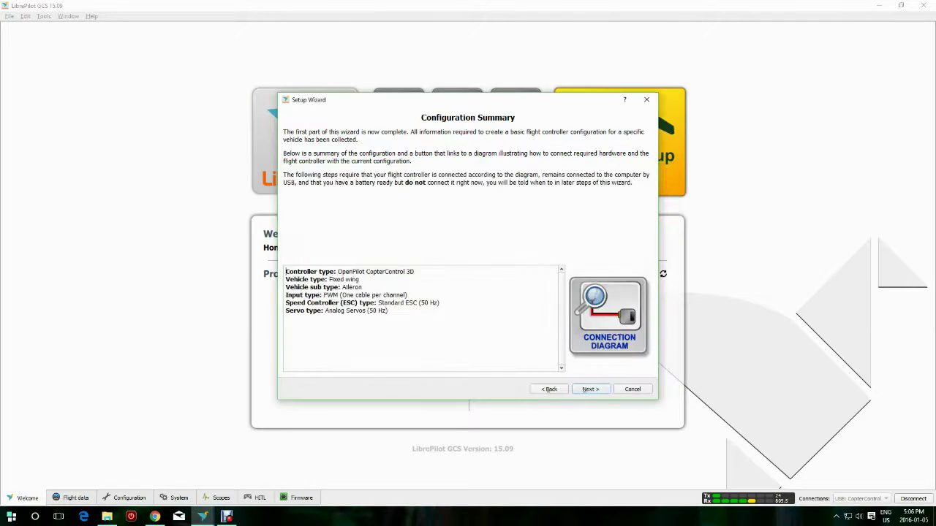
# Step: Proceed to output calibration and set the throttle motor's neutral rate on output 4 to 1045 µs
pyautogui.press('Return')
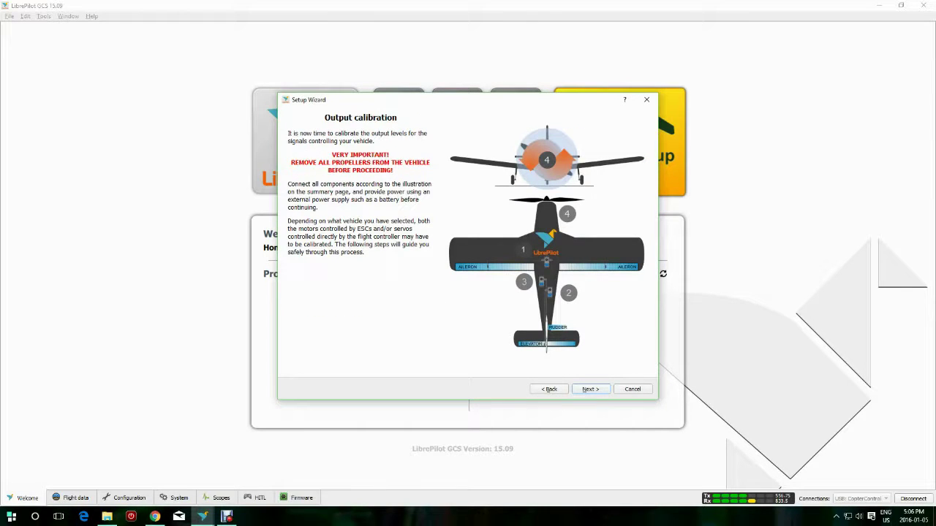
pyautogui.press('Return')
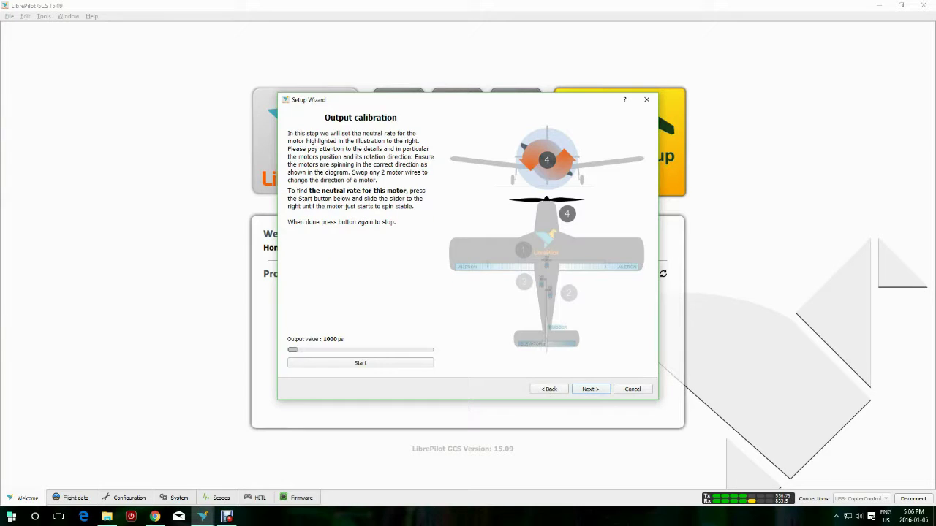
pyautogui.click(360, 363)
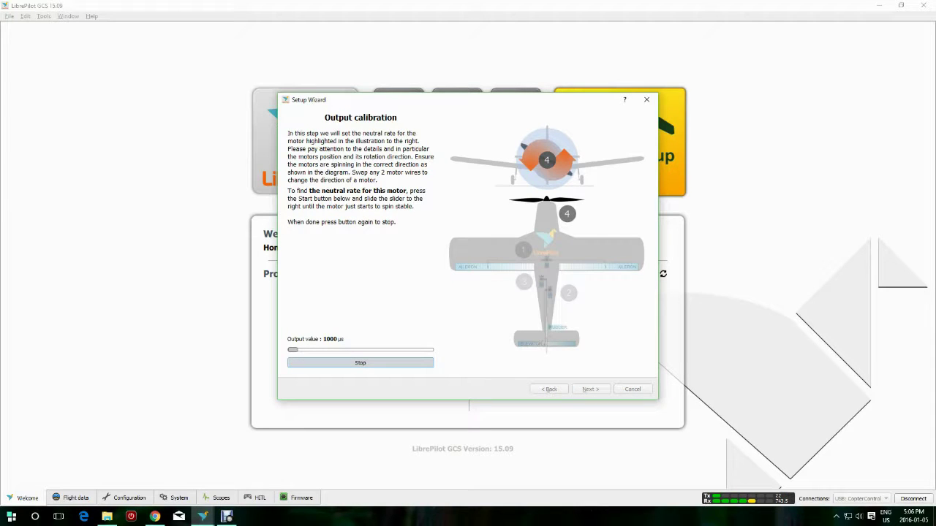
pyautogui.moveTo(293, 350); pyautogui.dragTo(299, 350)
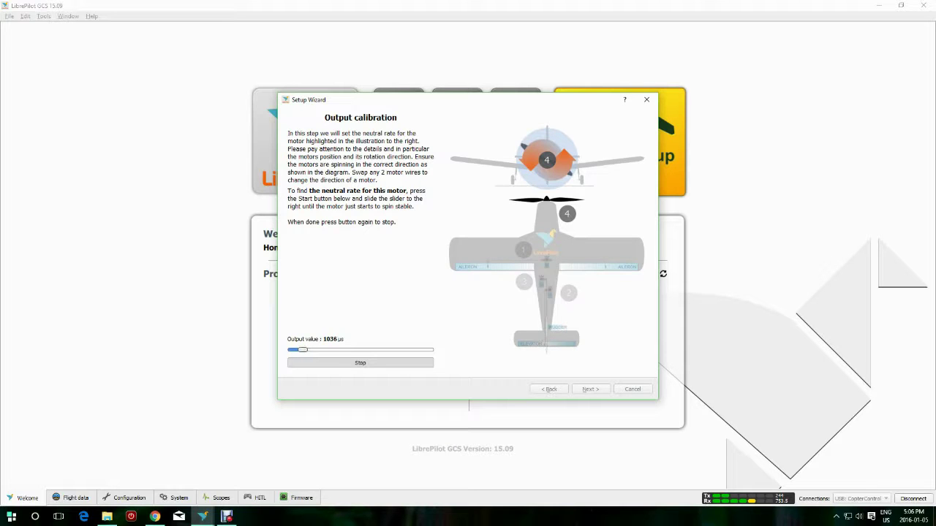
pyautogui.press('Right')
pyautogui.press('Right')
pyautogui.press('Return')
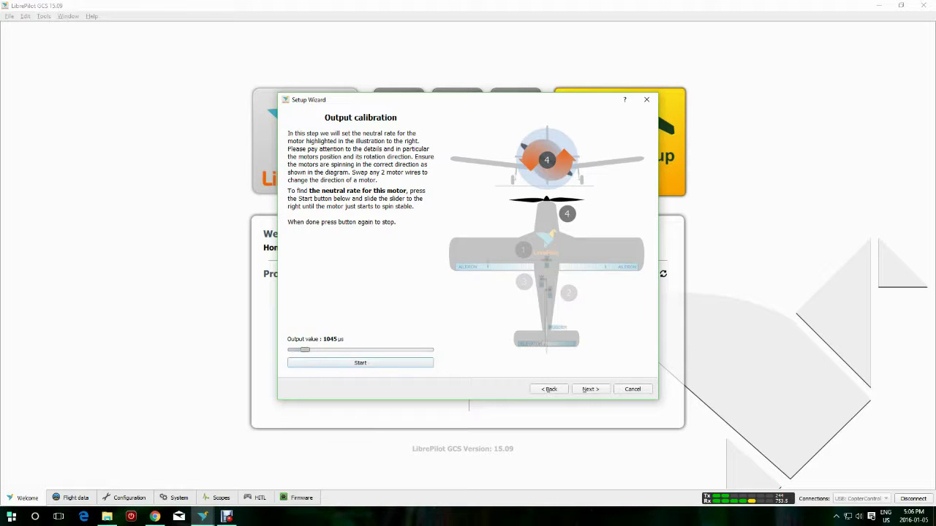
pyautogui.click(591, 389)
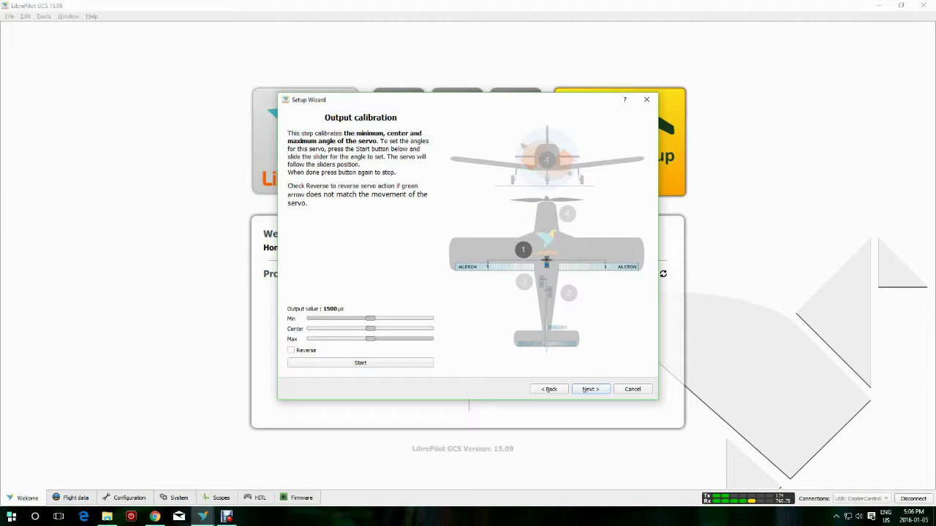
# Step: Calibrate the aileron servo on output 1 to minimum 936, center 1504 and maximum 2034 µs
pyautogui.click(361, 362)
pyautogui.moveTo(371, 319); pyautogui.dragTo(329, 318)
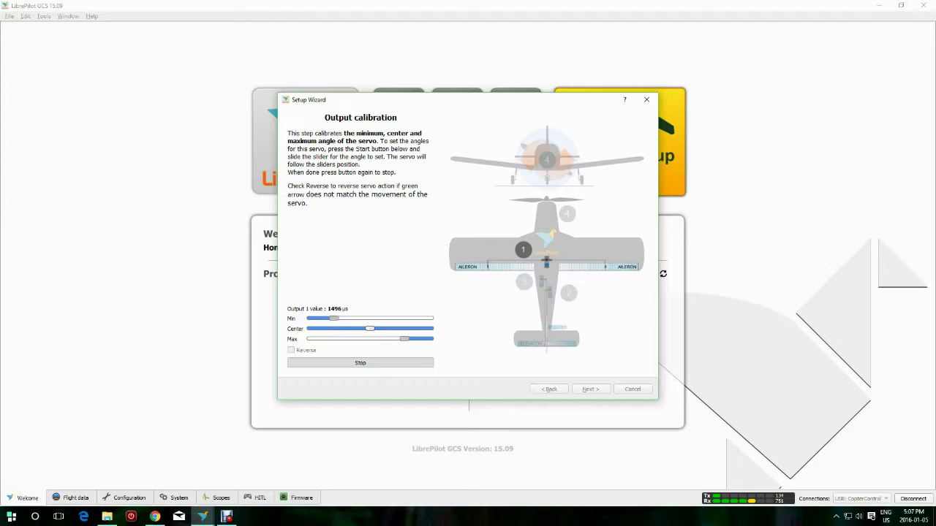
pyautogui.moveTo(370, 329); pyautogui.dragTo(371, 329)
pyautogui.click(361, 362)
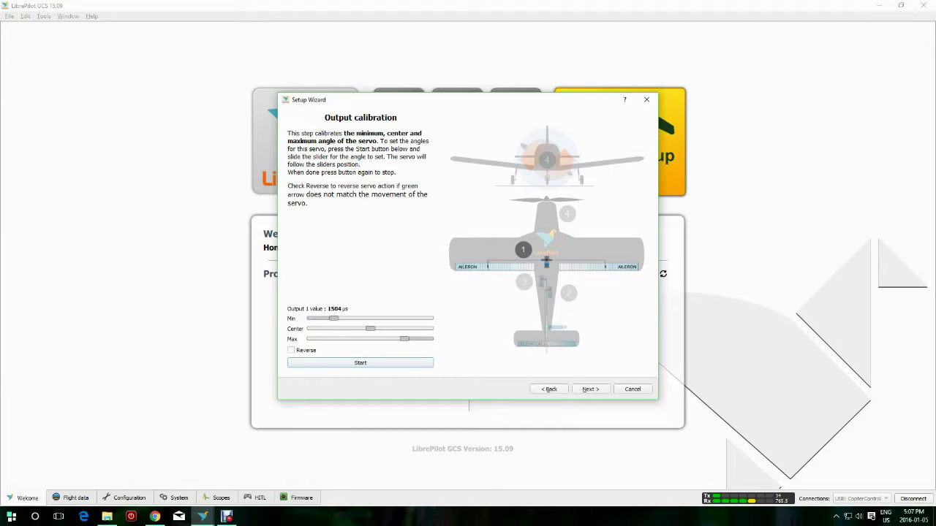
pyautogui.click(591, 389)
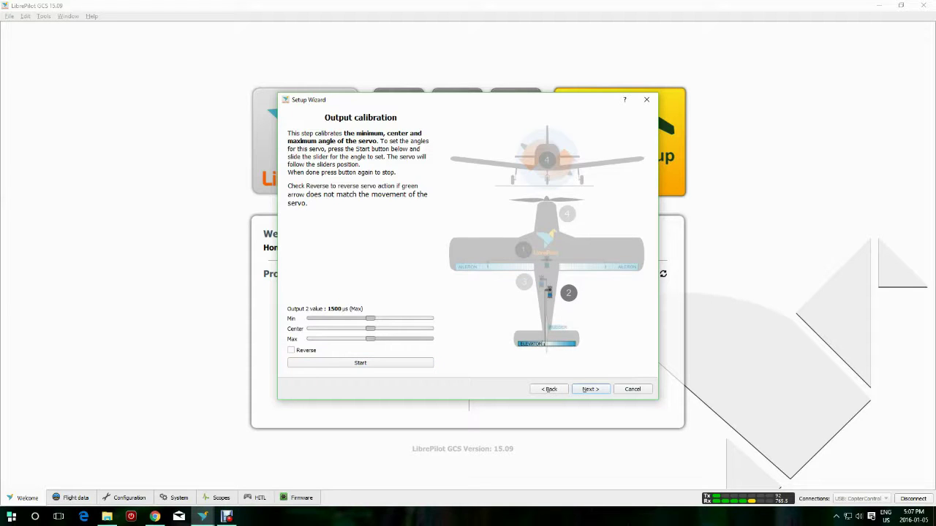
# Step: Start calibrating the elevator servo on output 2 and set its minimum to 869 µs
pyautogui.click(361, 363)
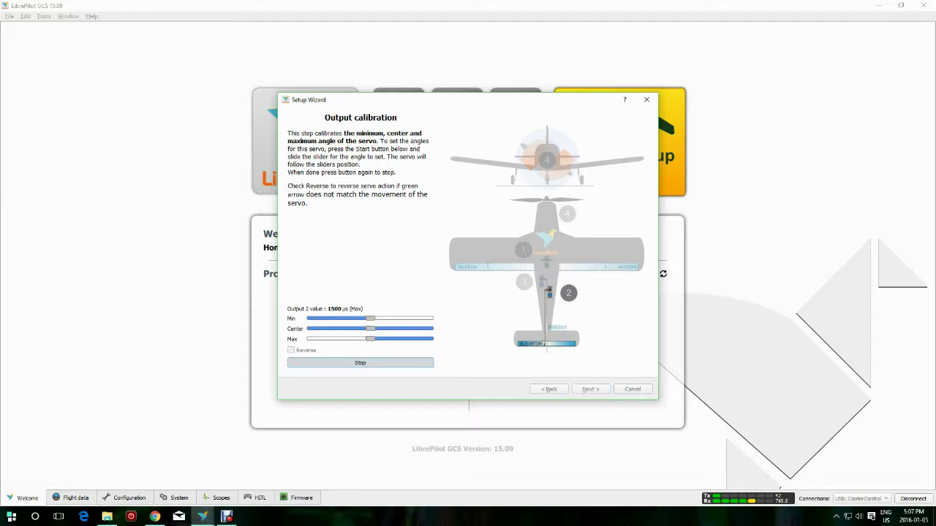
pyautogui.moveTo(370, 319); pyautogui.dragTo(336, 319)
pyautogui.press('pagedown')
pyautogui.press('pagedown')
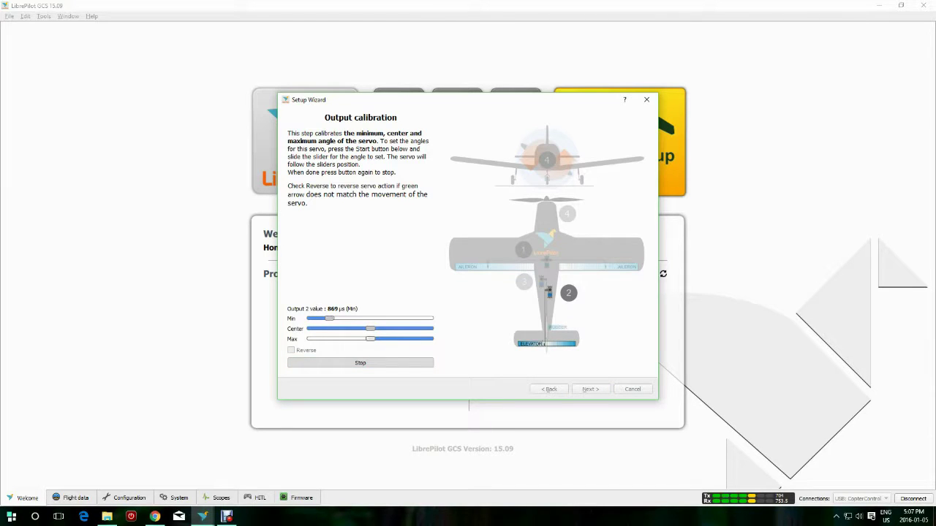
# Step: Set the elevator servo's maximum to 2109 µs and center to 1489 µs, and finish its calibration
pyautogui.press('Tab')
pyautogui.press('Tab')
pyautogui.press('pageup')
pyautogui.press('pageup')
pyautogui.press('pageup')
pyautogui.press('pageup')
pyautogui.press('pageup')
pyautogui.press('pageup')
pyautogui.moveTo(410, 339); pyautogui.dragTo(371, 329)
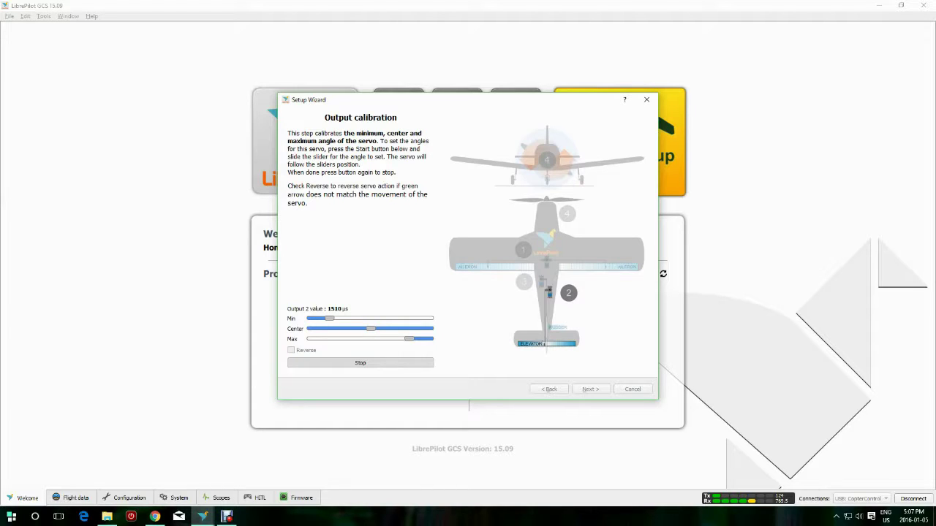
pyautogui.moveTo(371, 329); pyautogui.dragTo(369, 329)
pyautogui.click(360, 362)
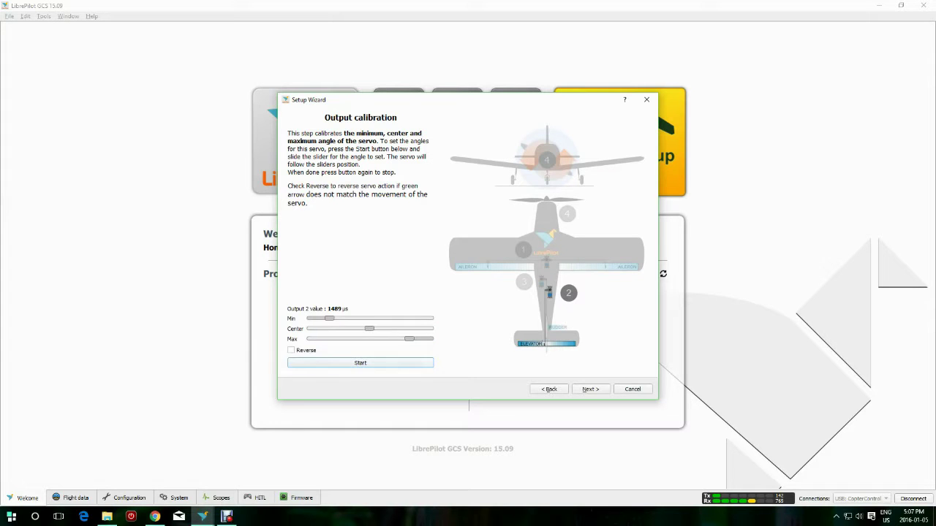
pyautogui.press('Return')
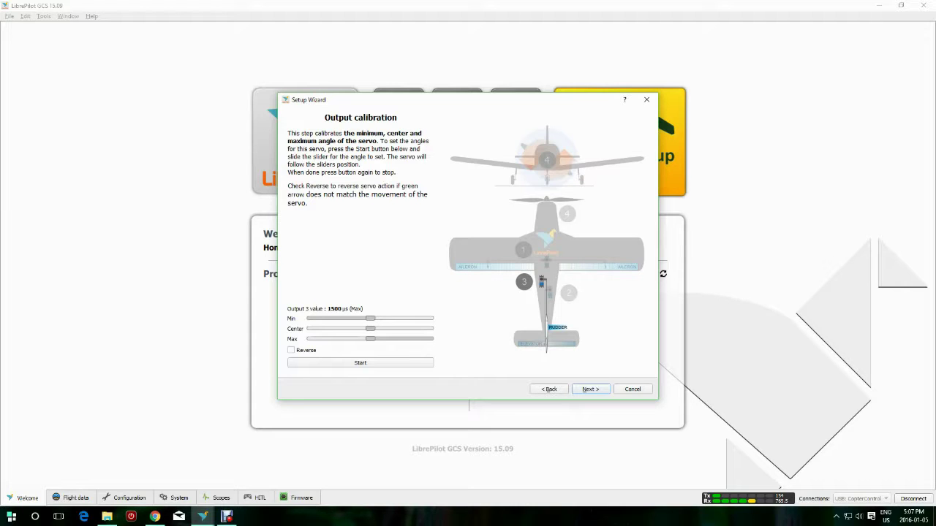
# Step: Calibrate the rudder servo on output 3 to minimum 884, center 1549 and maximum 2101 µs
pyautogui.click(360, 363)
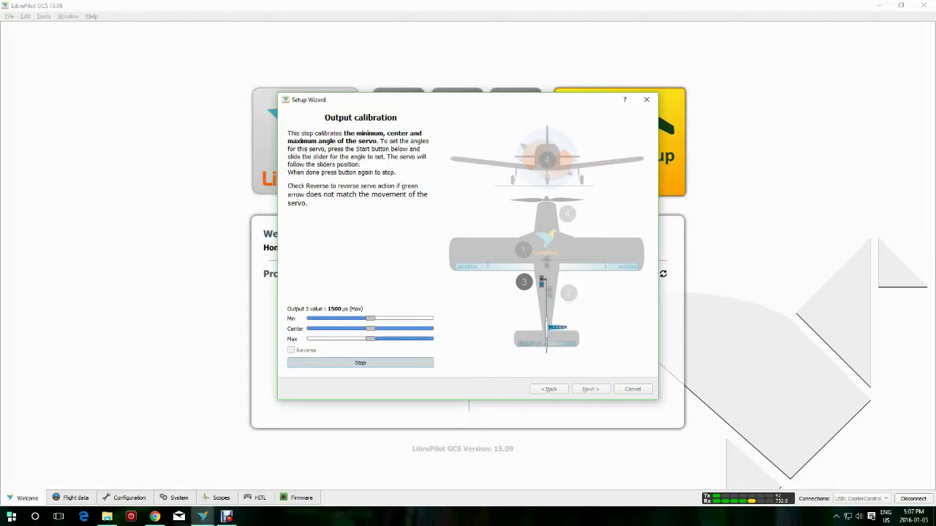
pyautogui.moveTo(370, 318); pyautogui.dragTo(408, 339)
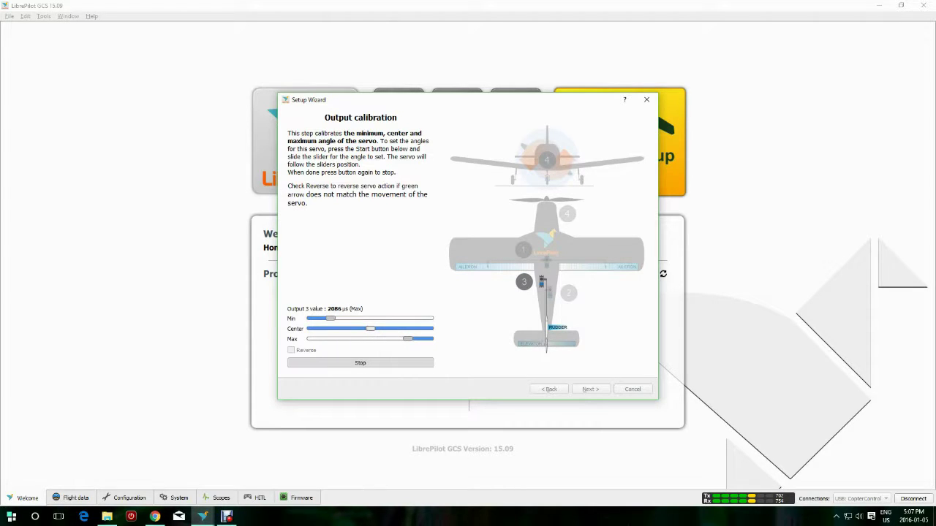
pyautogui.press('Right')
pyautogui.moveTo(370, 329); pyautogui.dragTo(371, 329)
pyautogui.press('Right')
pyautogui.click(359, 364)
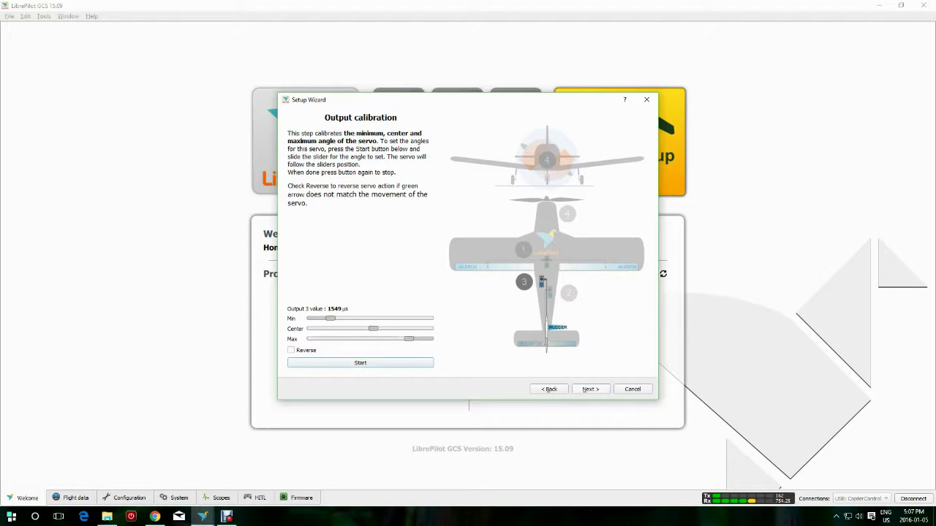
pyautogui.hotkey('alt', 'n')
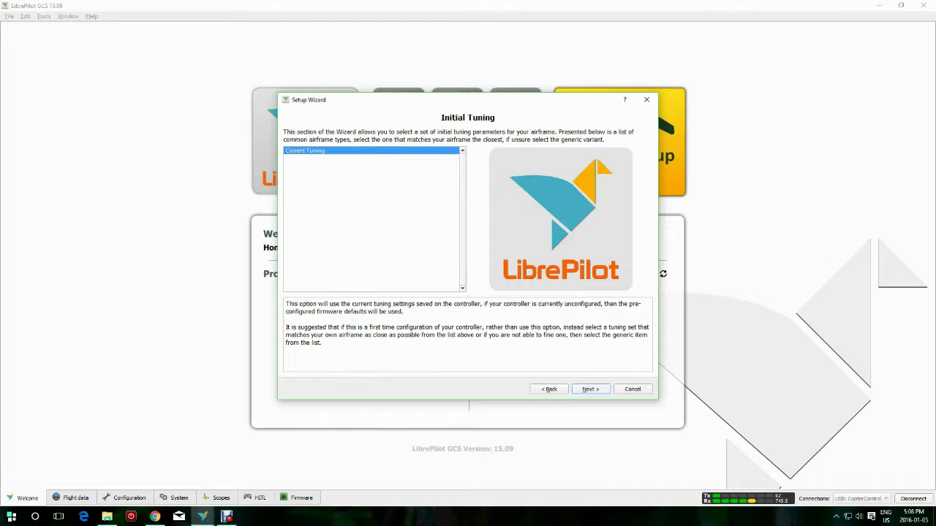
# Step: Complete the setup wizard with the Current Tuning option and launch the Transmitter Setup Wizard, accepting the Always Disarmed safety setting
pyautogui.press('Return')
pyautogui.press('Return')
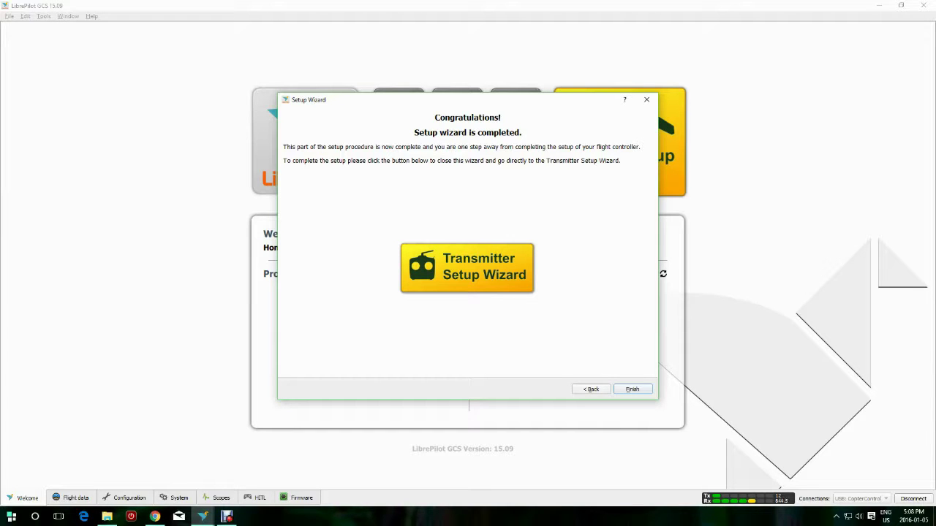
pyautogui.click(467, 268)
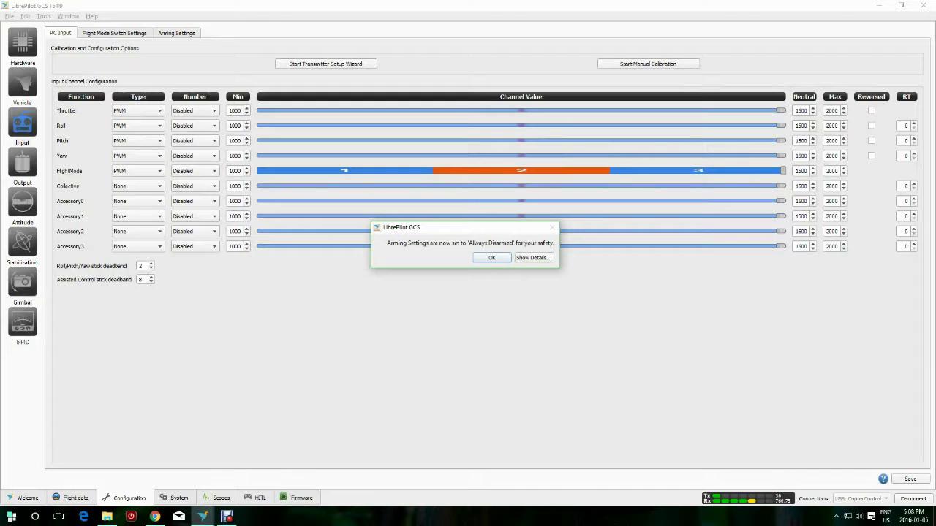
pyautogui.click(492, 257)
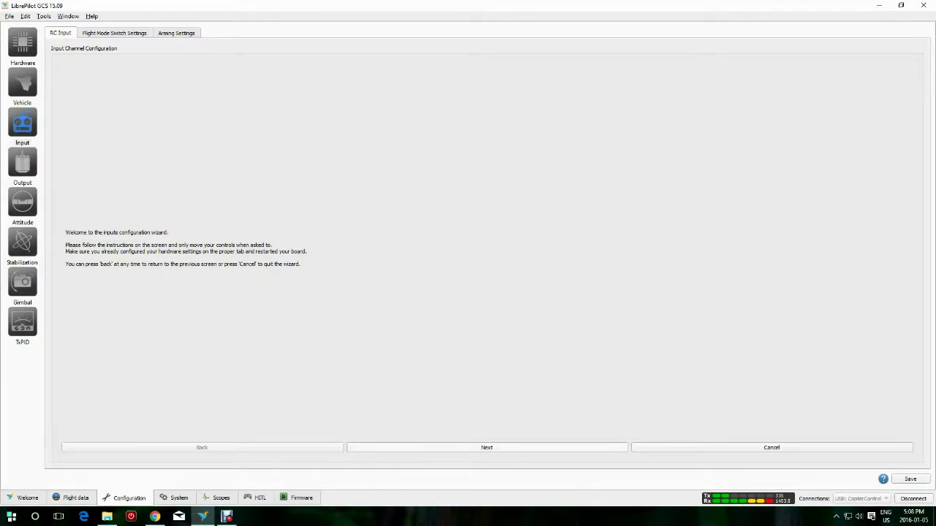
# Step: Choose the Acro transmitter type and Mode 2, with throttle and rudder on the left stick
pyautogui.click(487, 447)
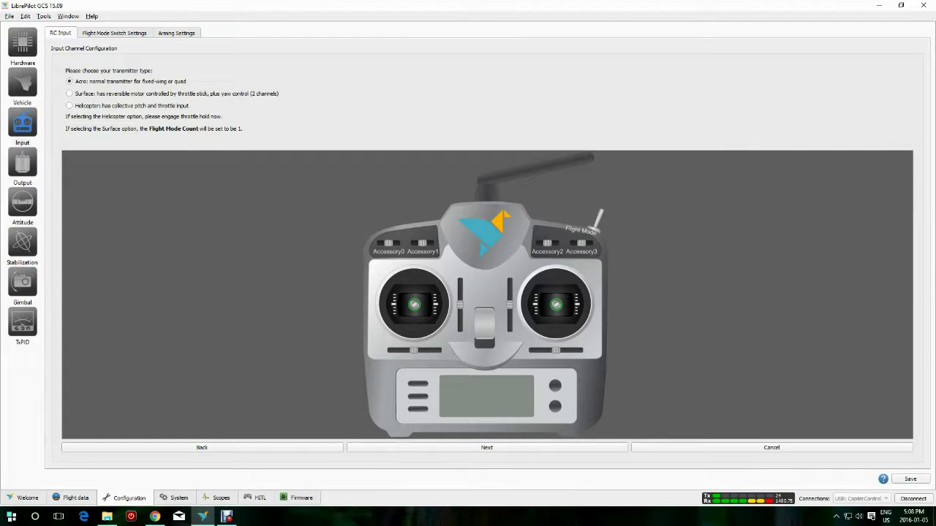
pyautogui.press('Return')
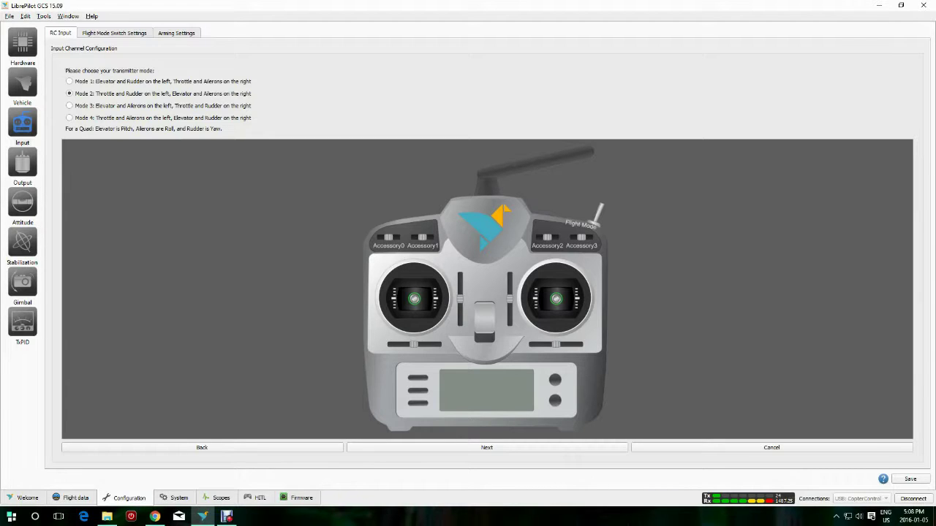
pyautogui.press('Return')
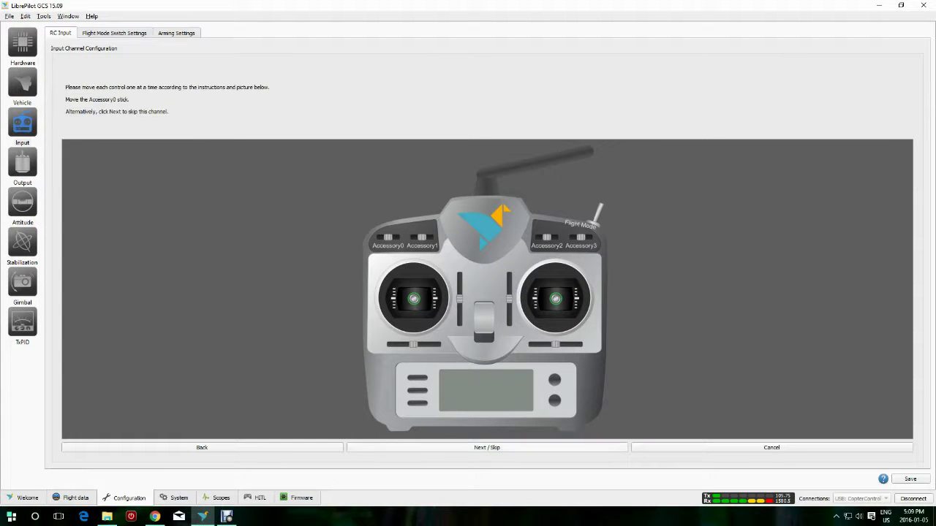
# Step: Skip the Accessory0 to Accessory3 channels and record the transmitter controls' center positions and maximum extents
pyautogui.click(487, 447)
pyautogui.click(487, 448)
pyautogui.click(487, 448)
pyautogui.click(487, 447)
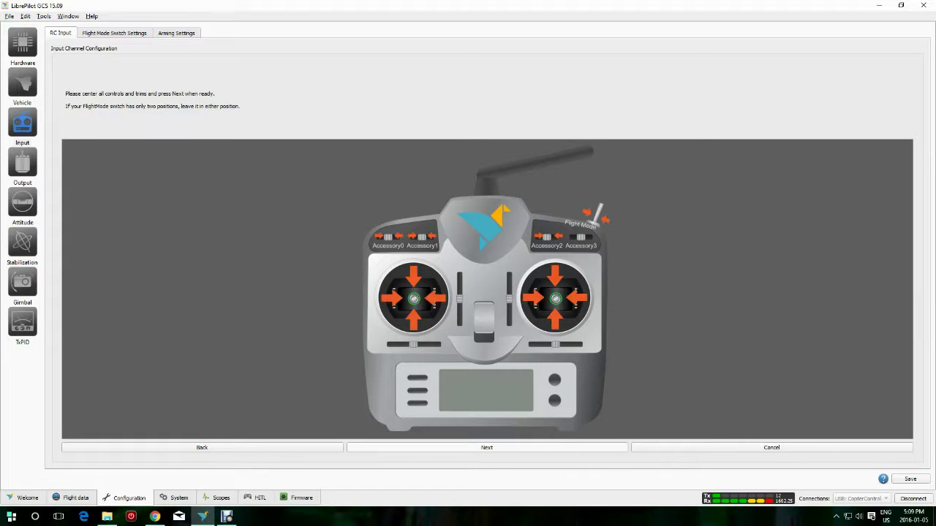
pyautogui.click(487, 447)
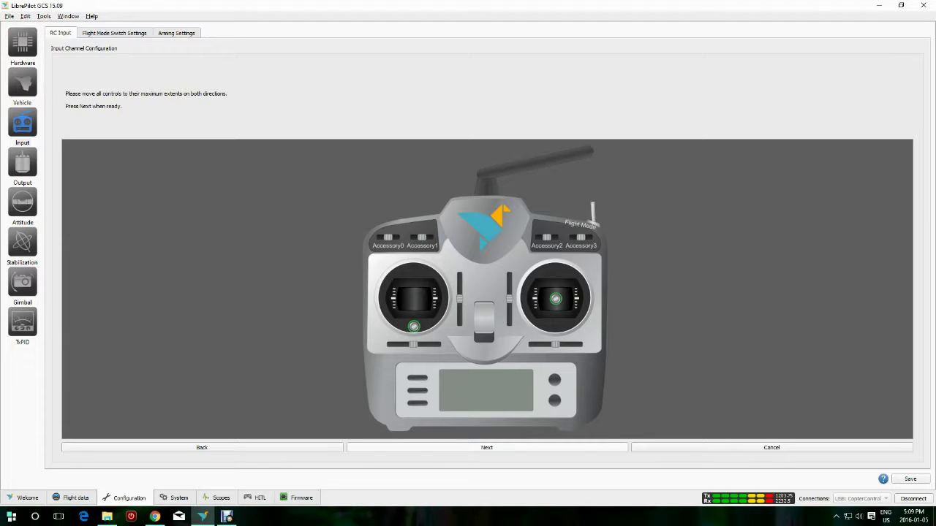
pyautogui.click(487, 448)
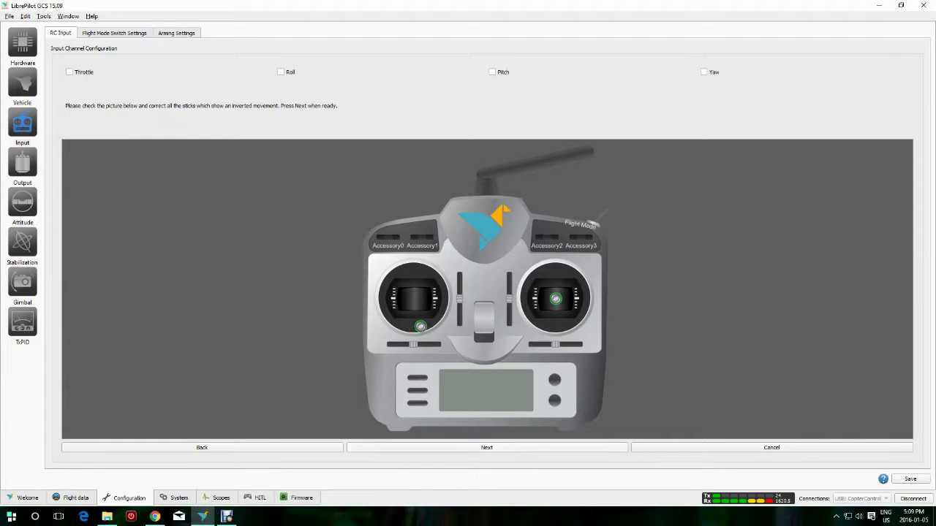
# Step: Mark the Yaw stick as inverted and complete the transmitter wizard through to the arming settings
pyautogui.click(704, 73)
pyautogui.click(487, 447)
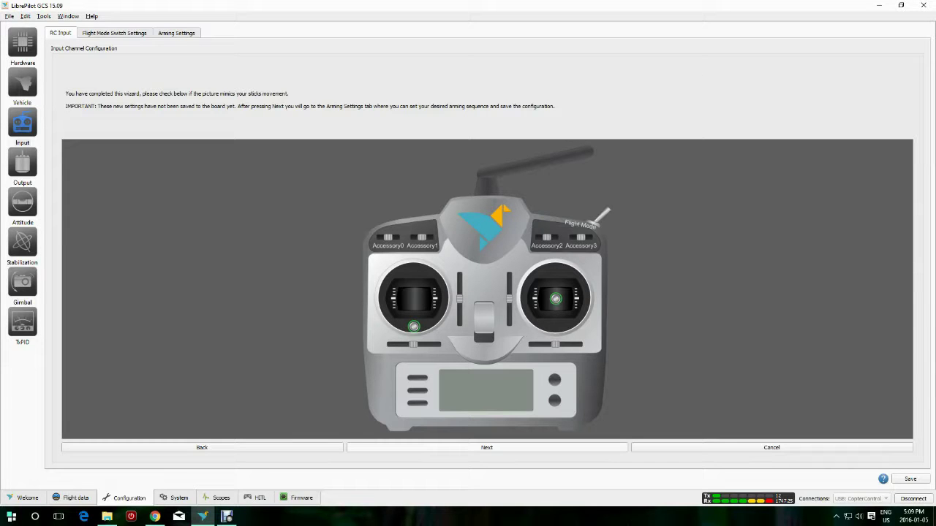
pyautogui.press('Return')
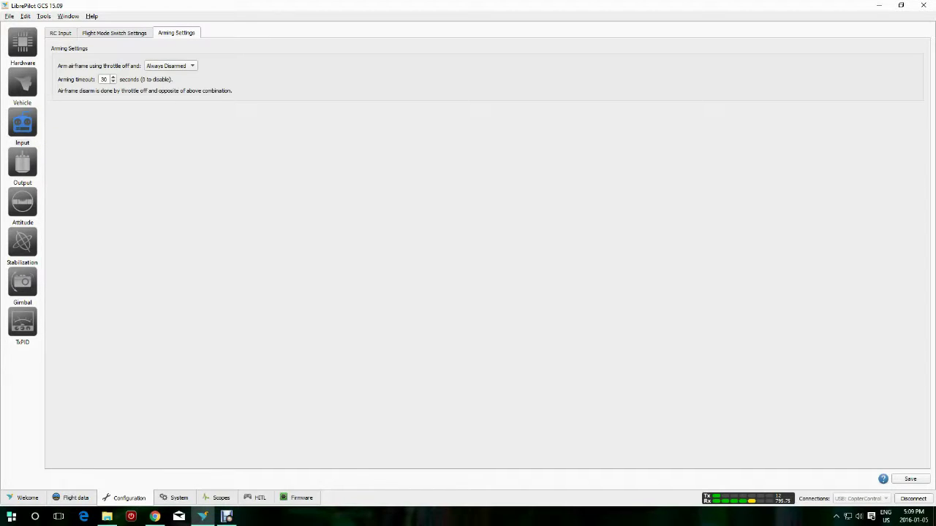
# Step: Review the output channel configuration and run the level calibration for the accelerometer and gyro bias
pyautogui.click(23, 163)
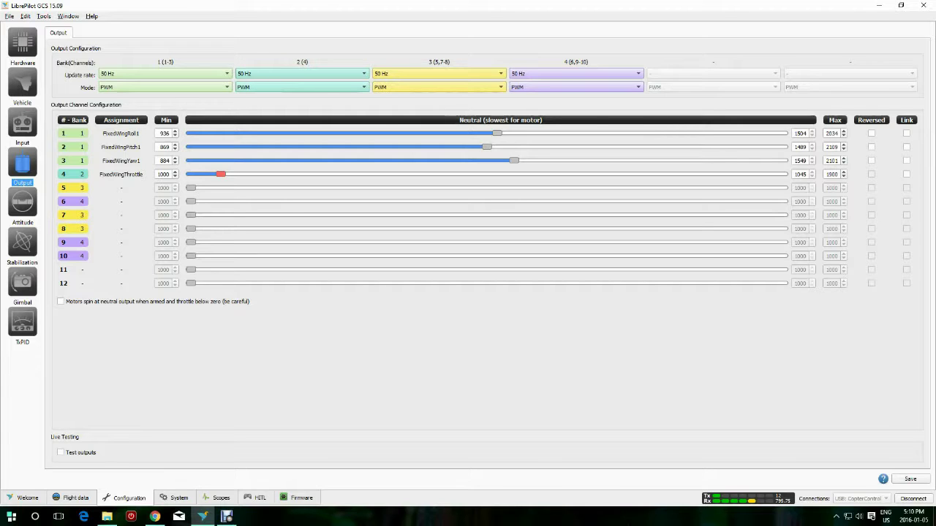
pyautogui.click(23, 203)
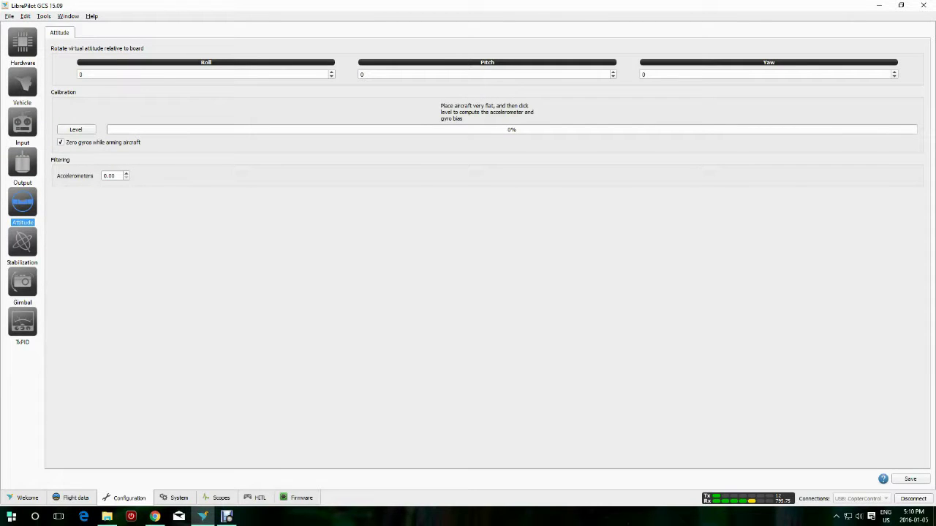
pyautogui.click(76, 129)
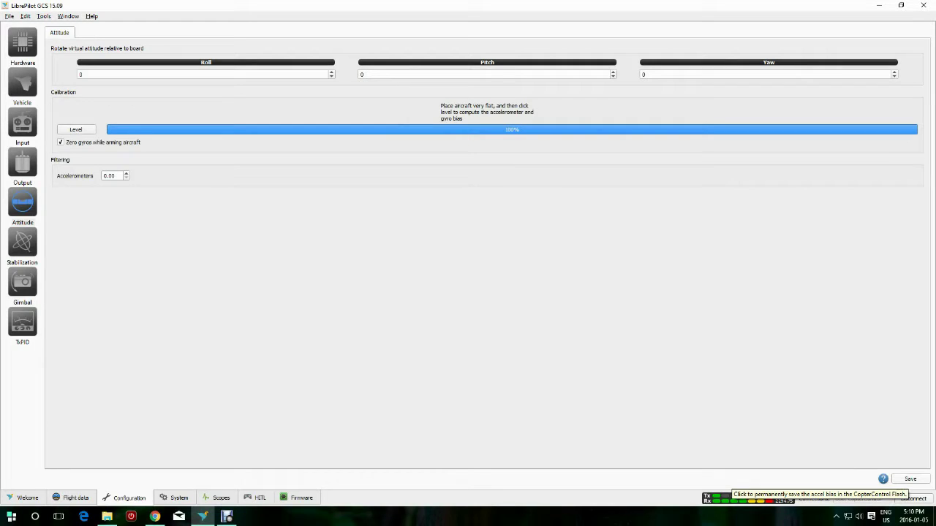
# Step: Save the attitude calibration to the board and look over the stabilization settings in Settings Banks 1 and 3
pyautogui.click(910, 478)
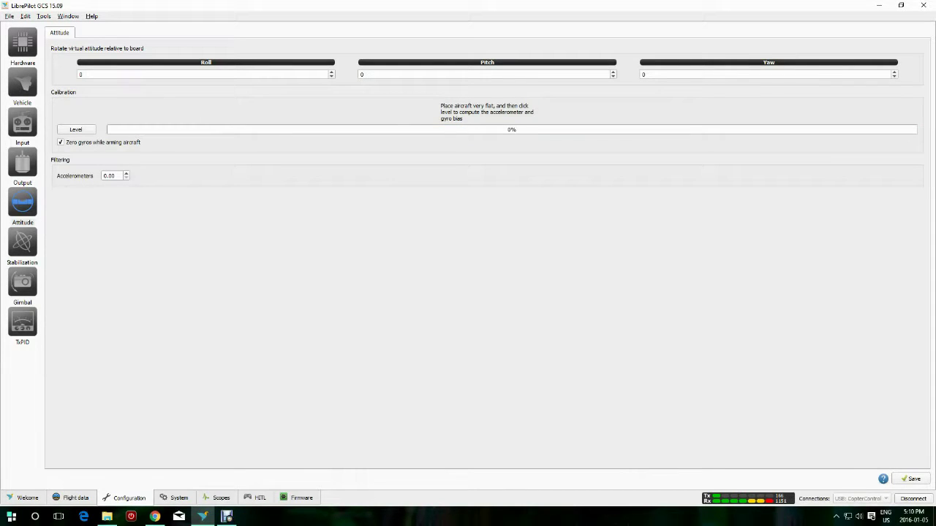
pyautogui.click(22, 243)
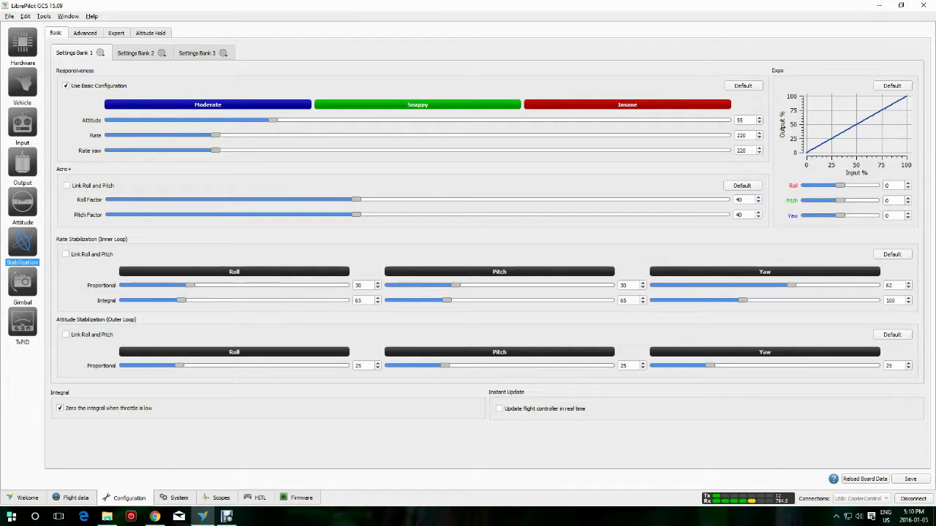
pyautogui.click(197, 52)
pyautogui.click(75, 52)
# Step: In the flight mode switch settings, set Stabilized 1 to Manual for roll, pitch and yaw
pyautogui.click(22, 123)
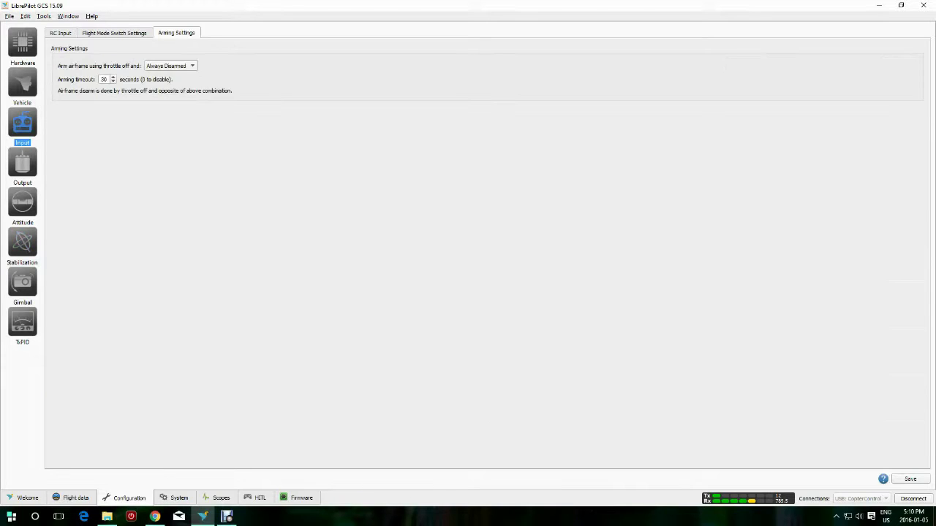
pyautogui.click(114, 33)
pyautogui.click(196, 214)
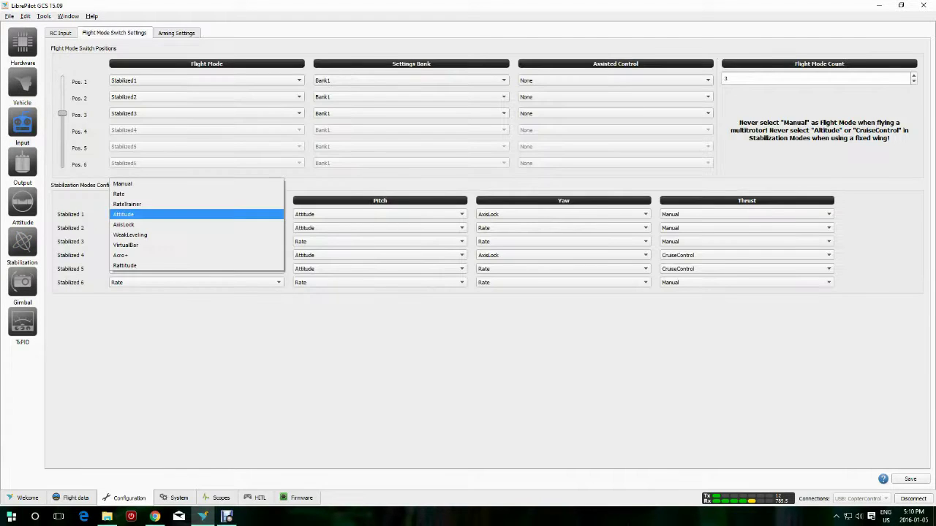
pyautogui.click(122, 184)
pyautogui.click(380, 214)
pyautogui.click(316, 177)
pyautogui.click(380, 214)
pyautogui.click(316, 184)
pyautogui.click(563, 214)
pyautogui.click(490, 191)
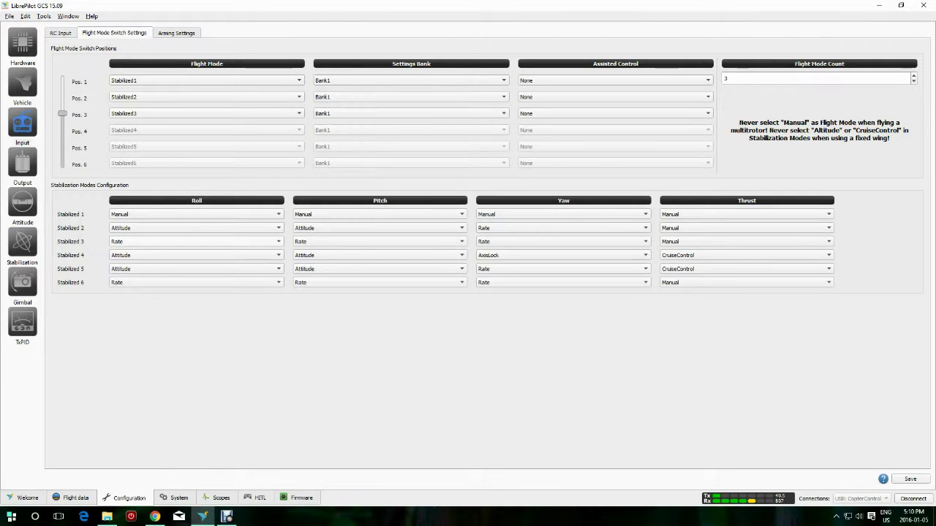
# Step: Set Stabilized 3 to Attitude for roll and pitch and to Manual for yaw
pyautogui.click(196, 214)
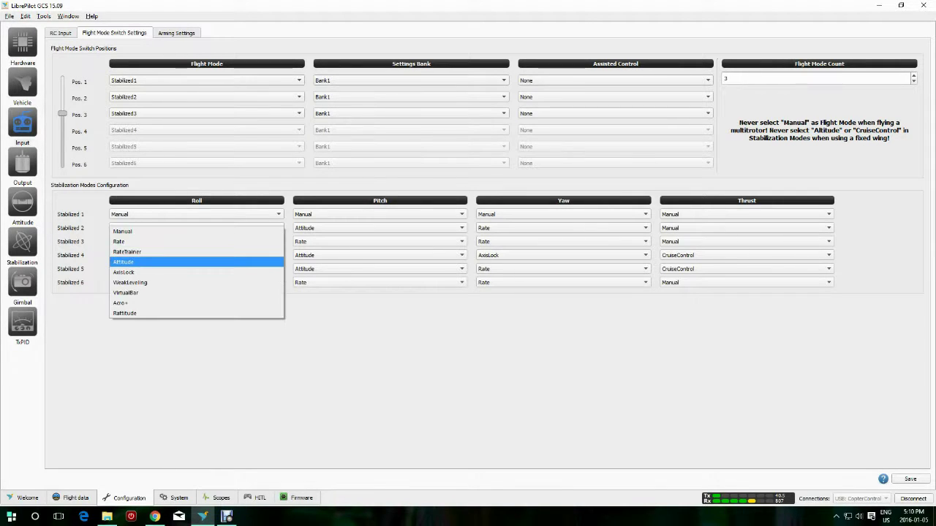
pyautogui.click(196, 262)
pyautogui.click(379, 241)
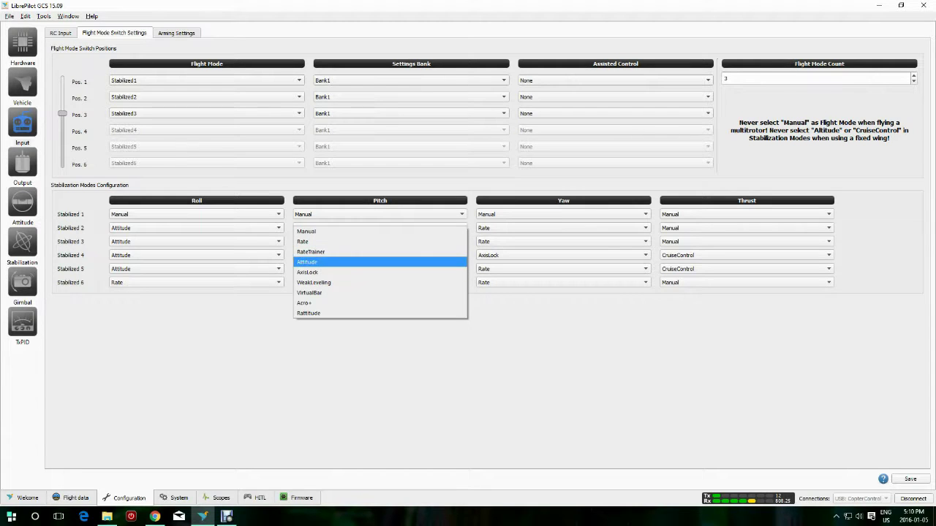
pyautogui.click(379, 262)
pyautogui.click(563, 241)
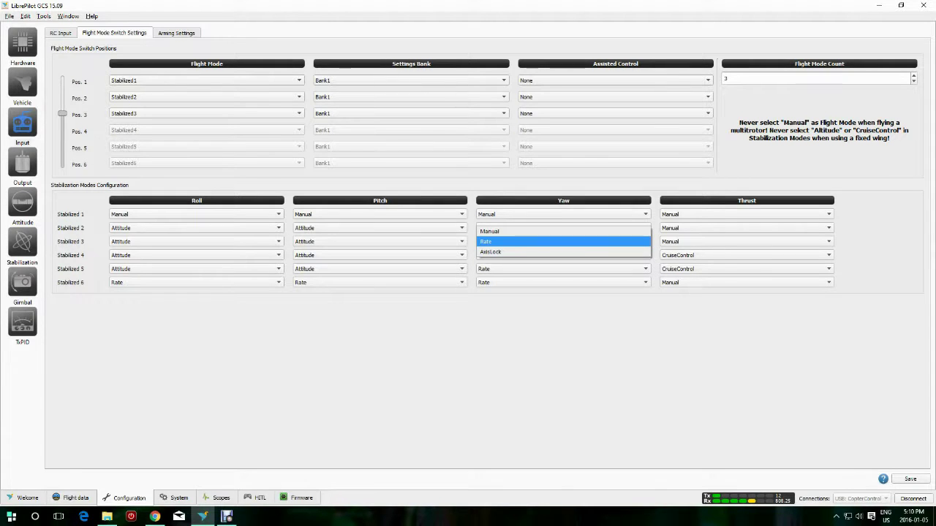
pyautogui.click(563, 231)
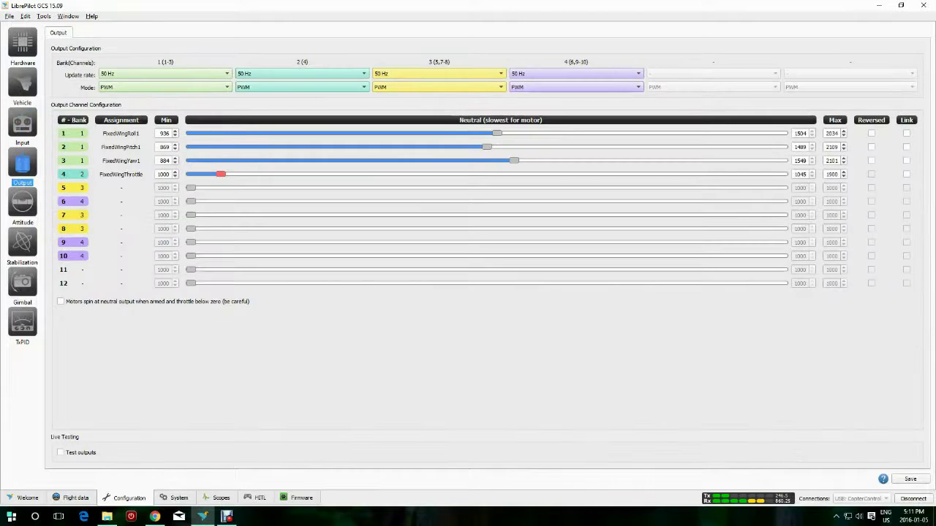
# Step: Set the Settings Bank 1 responsiveness to Attitude 44, Rate 185 and Rate yaw 161, and save it
pyautogui.click(22, 243)
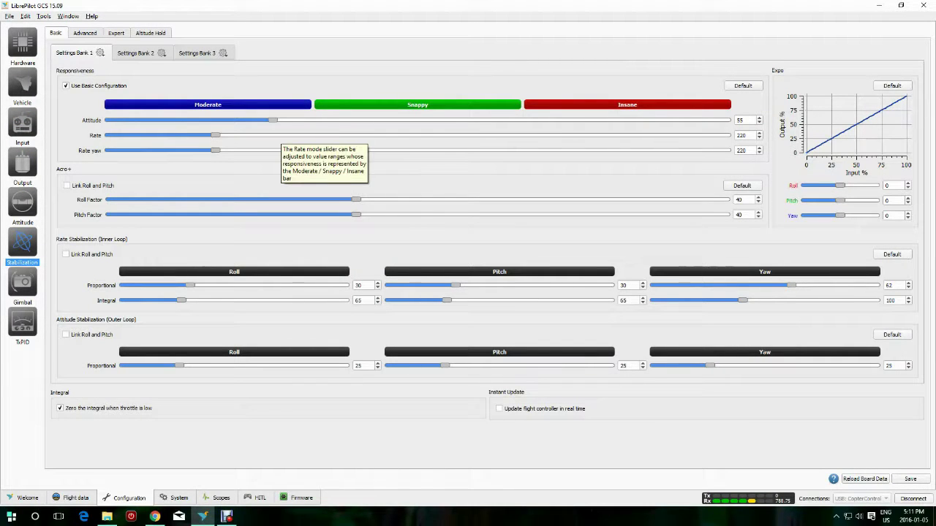
pyautogui.moveTo(273, 120); pyautogui.dragTo(269, 120)
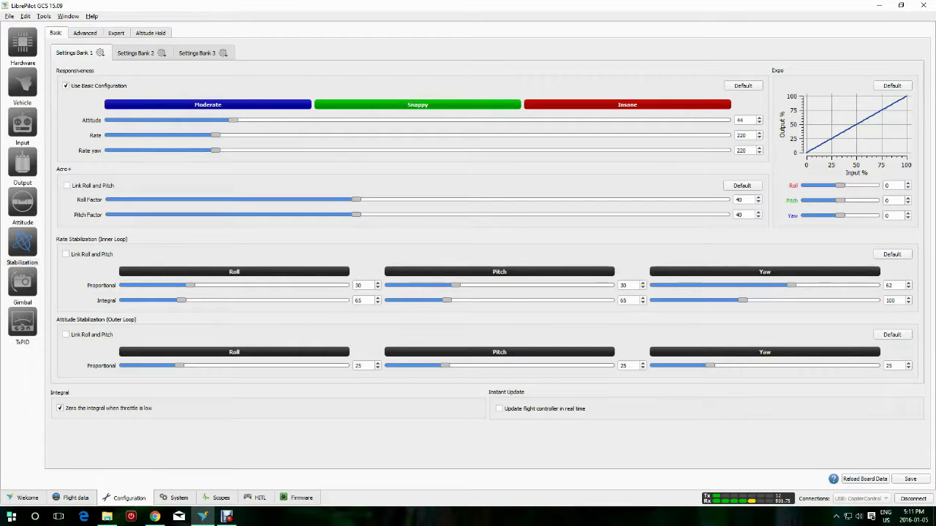
pyautogui.moveTo(215, 135); pyautogui.dragTo(161, 150)
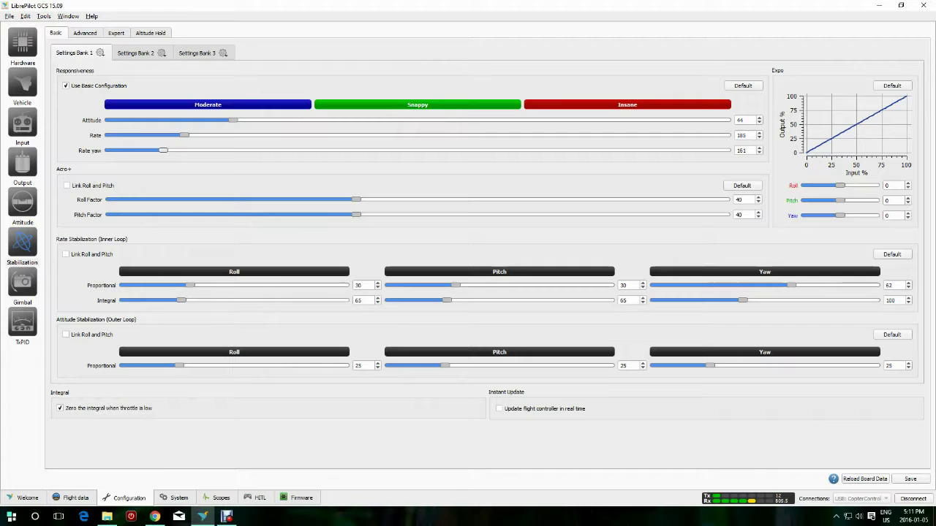
pyautogui.click(910, 478)
# Step: Set the Settings Bank 3 responsiveness to Attitude 42, Rate 193 and Rate yaw 169, and save it
pyautogui.click(197, 52)
pyautogui.moveTo(272, 120); pyautogui.dragTo(193, 135)
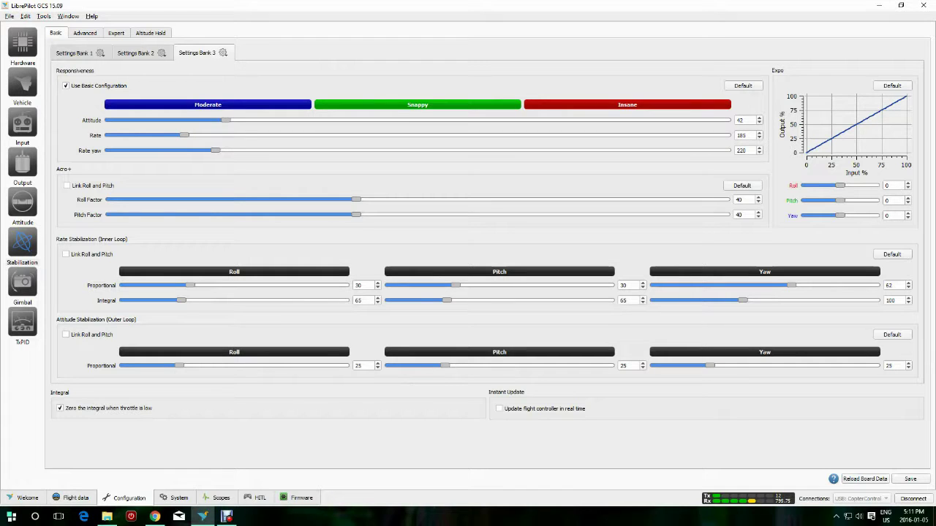
pyautogui.press('Down')
pyautogui.press('Down')
pyautogui.press('Down')
pyautogui.press('Down')
pyautogui.press('Down')
pyautogui.press('Down')
pyautogui.press('Down')
pyautogui.press('Down')
pyautogui.press('Down')
pyautogui.press('Down')
pyautogui.press('Down')
pyautogui.press('Down')
pyautogui.press('Down')
pyautogui.press('Down')
pyautogui.press('Down')
pyautogui.press('Down')
pyautogui.press('Down')
pyautogui.press('Down')
pyautogui.press('Down')
pyautogui.press('Down')
pyautogui.press('Up')
pyautogui.press('Up')
pyautogui.press('Up')
pyautogui.press('Up')
pyautogui.press('Up')
pyautogui.press('Up')
pyautogui.press('Up')
pyautogui.press('Up')
pyautogui.press('Up')
pyautogui.press('Up')
pyautogui.press('Up')
pyautogui.press('Up')
pyautogui.press('Up')
pyautogui.press('Up')
pyautogui.press('Up')
pyautogui.click(910, 479)
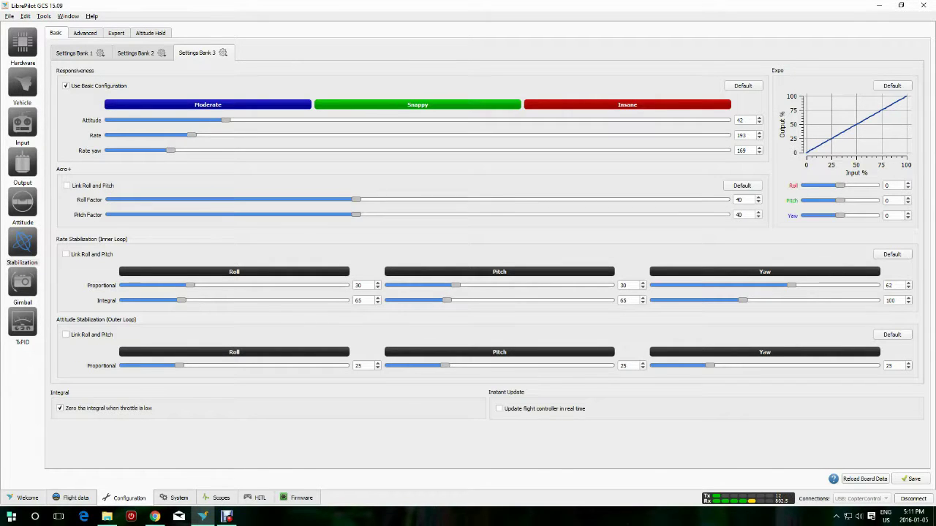
pyautogui.click(911, 479)
# Step: Set the airframe arming option to Always Armed and check the arming status in the flight data
pyautogui.click(175, 498)
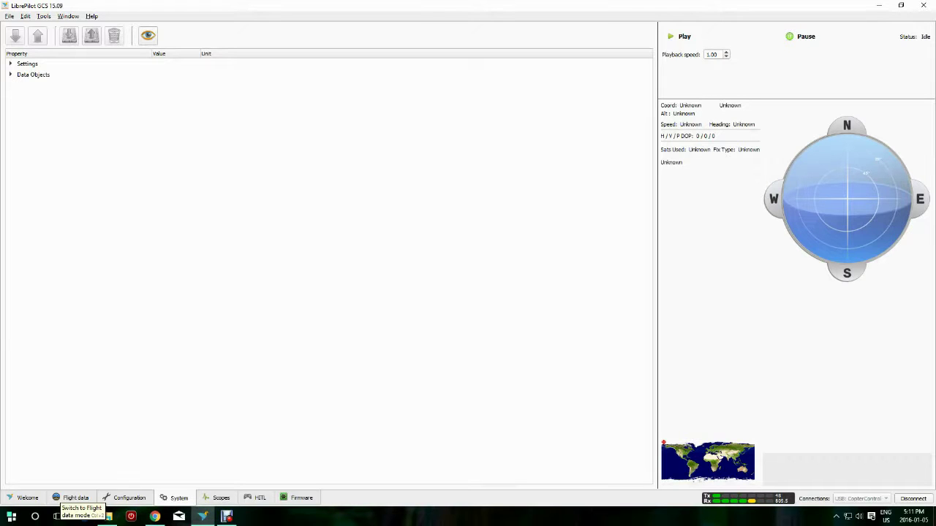
pyautogui.click(73, 498)
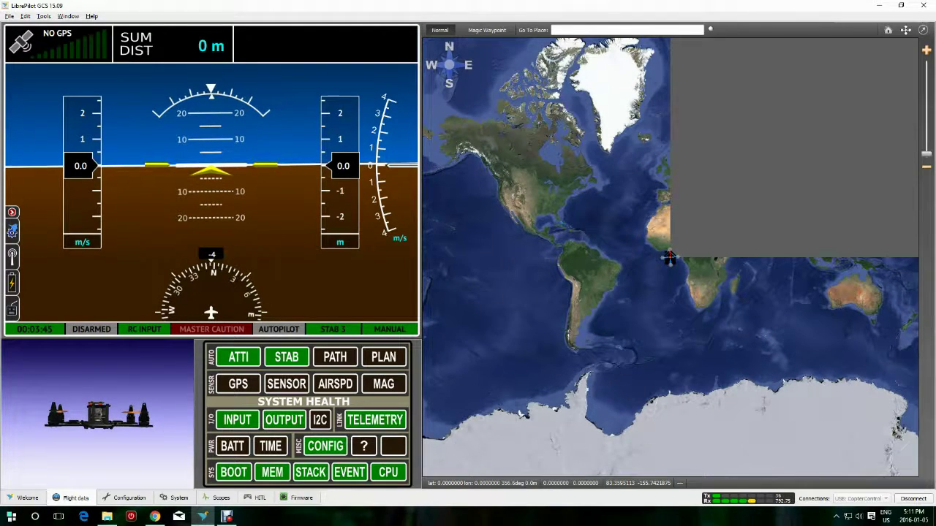
pyautogui.click(129, 498)
pyautogui.click(23, 123)
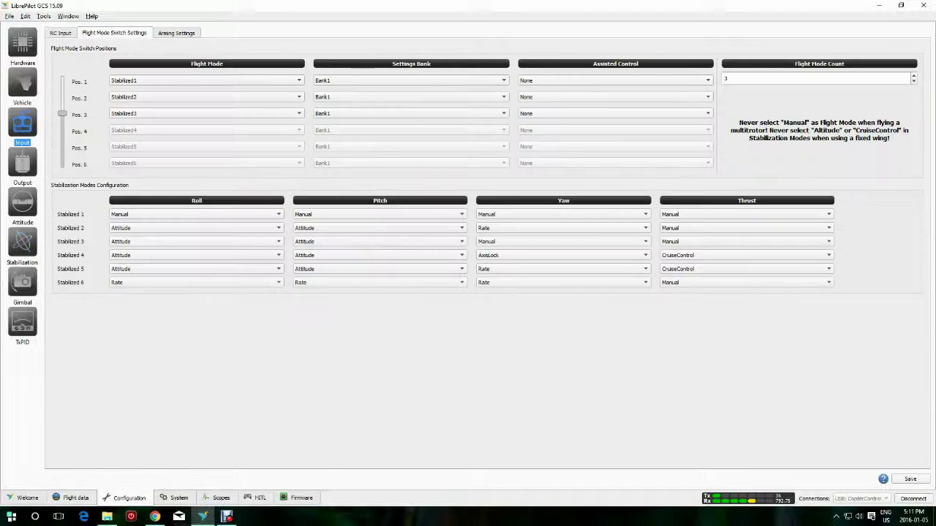
pyautogui.click(176, 33)
pyautogui.click(171, 66)
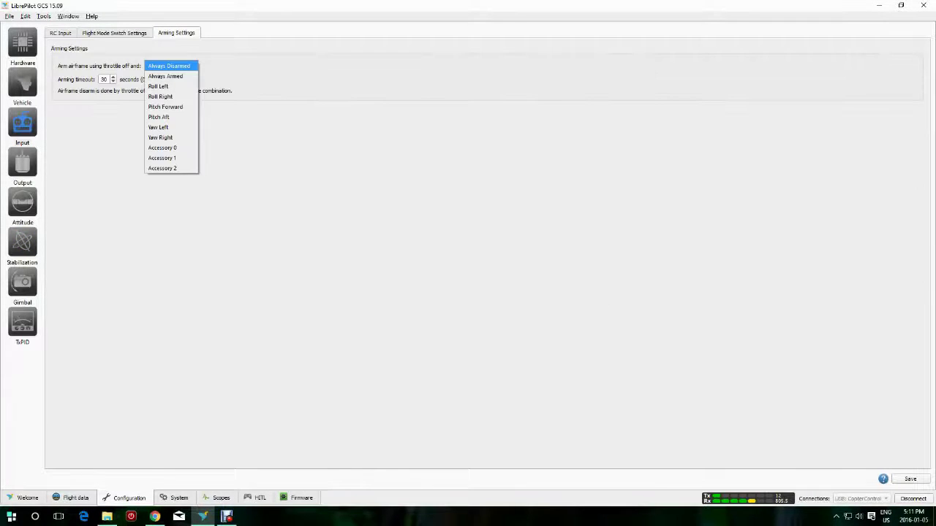
pyautogui.click(166, 76)
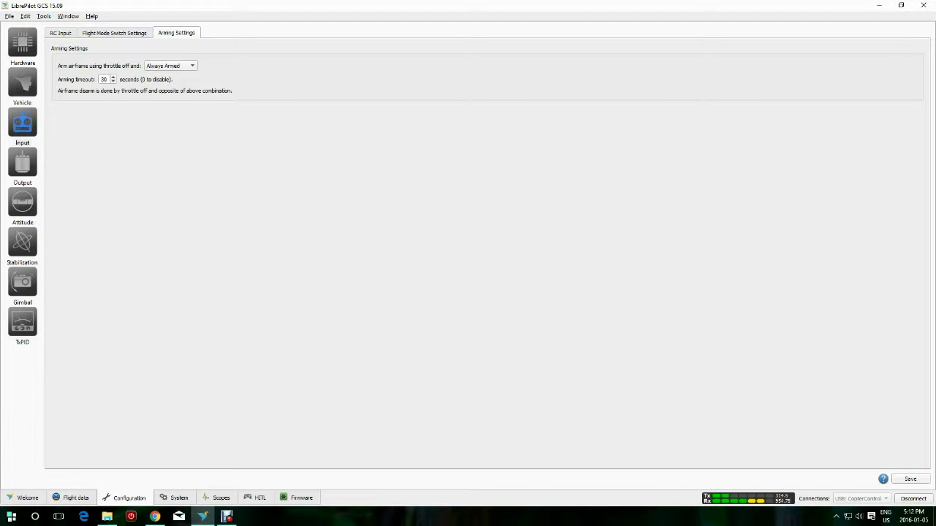
pyautogui.click(75, 498)
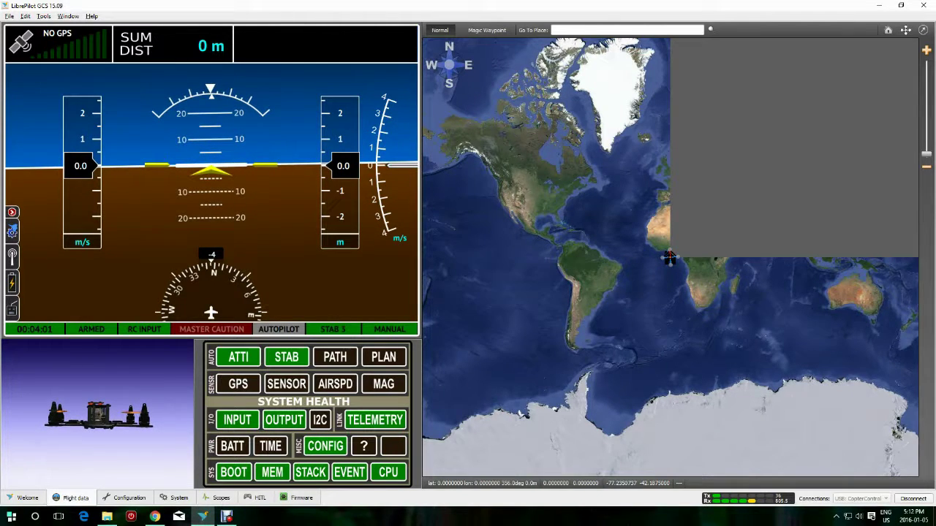
pyautogui.click(227, 516)
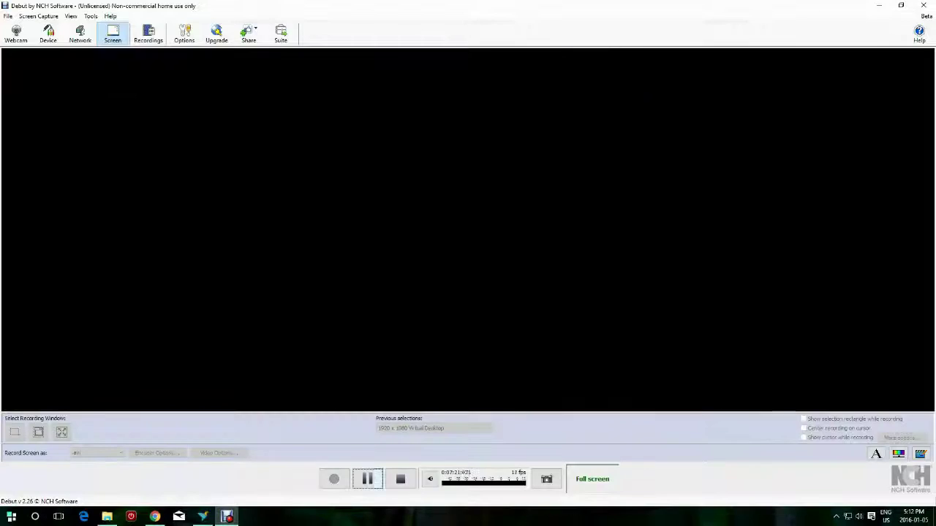